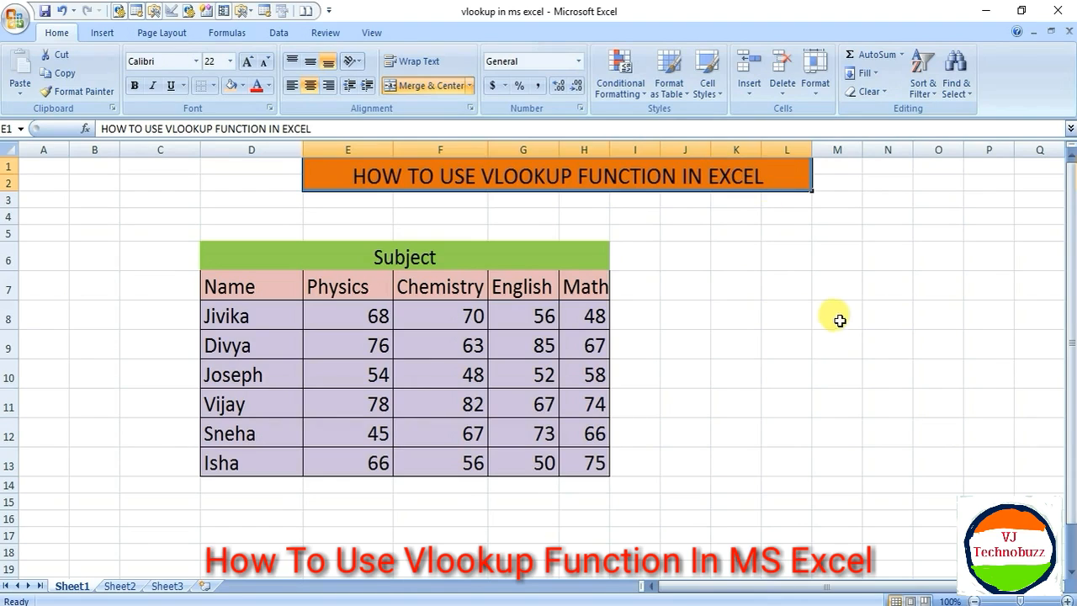
Start a VLOOKUP formula in cell K10 with the quoted name of the student in row 10 as lookup value
left_click(745, 378)
type("=")
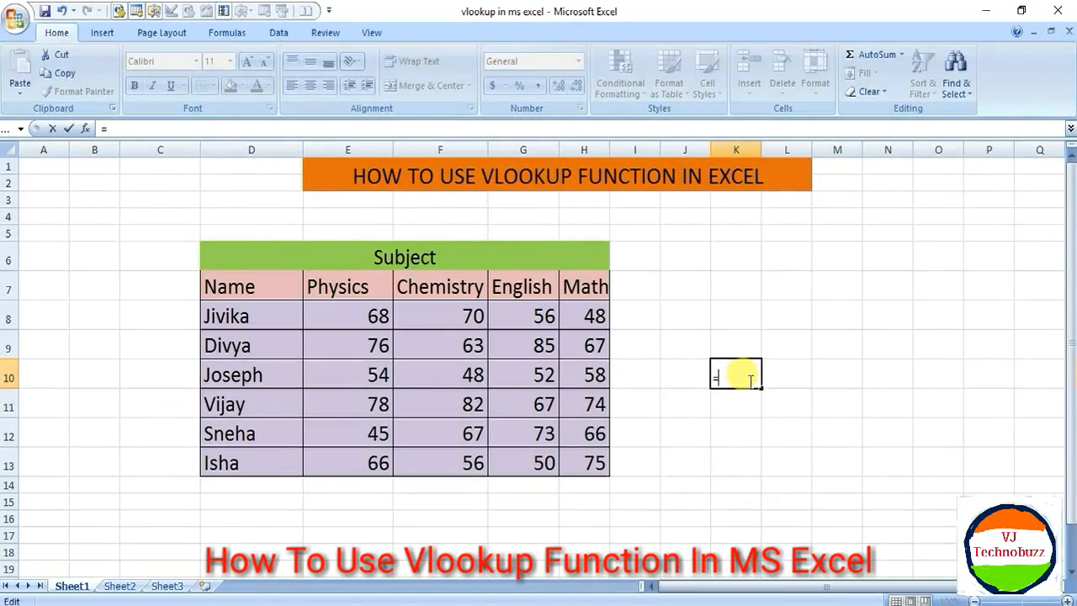
type("v")
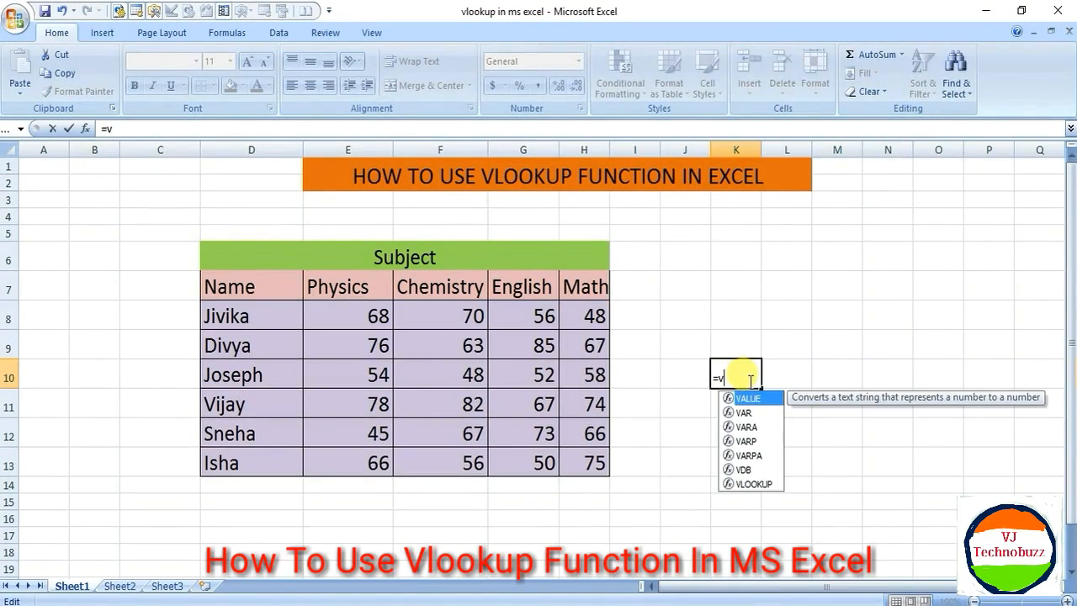
type("loo")
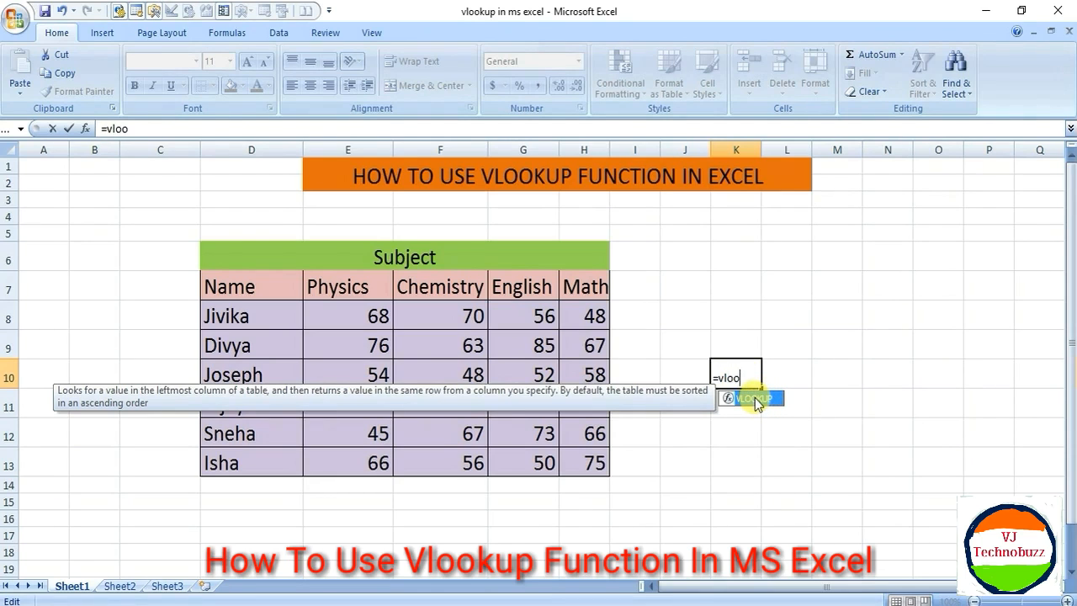
double_click(754, 398)
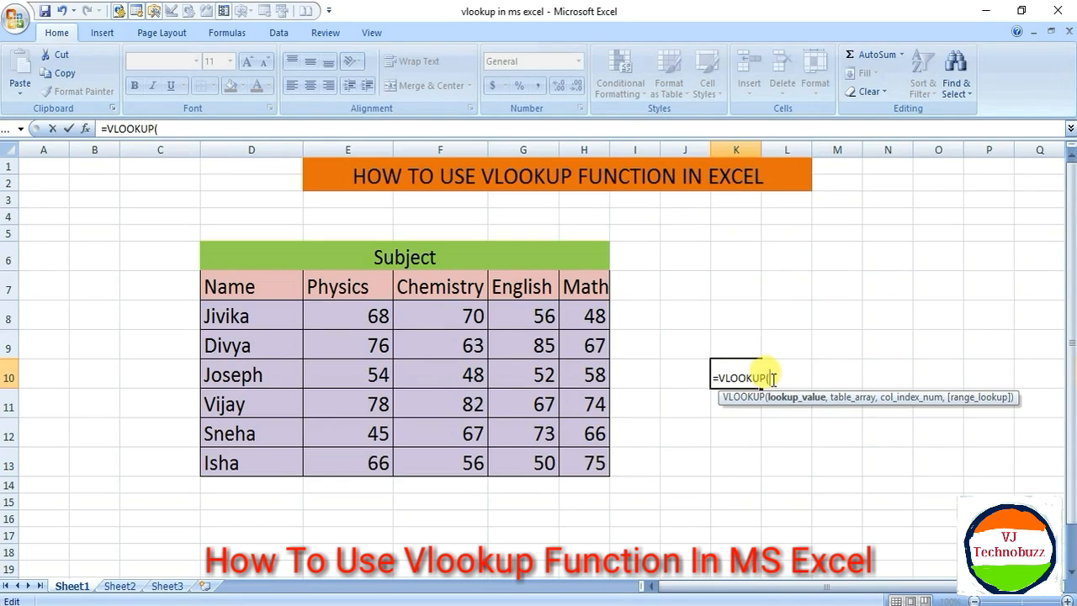
type("\"Joseph\",")
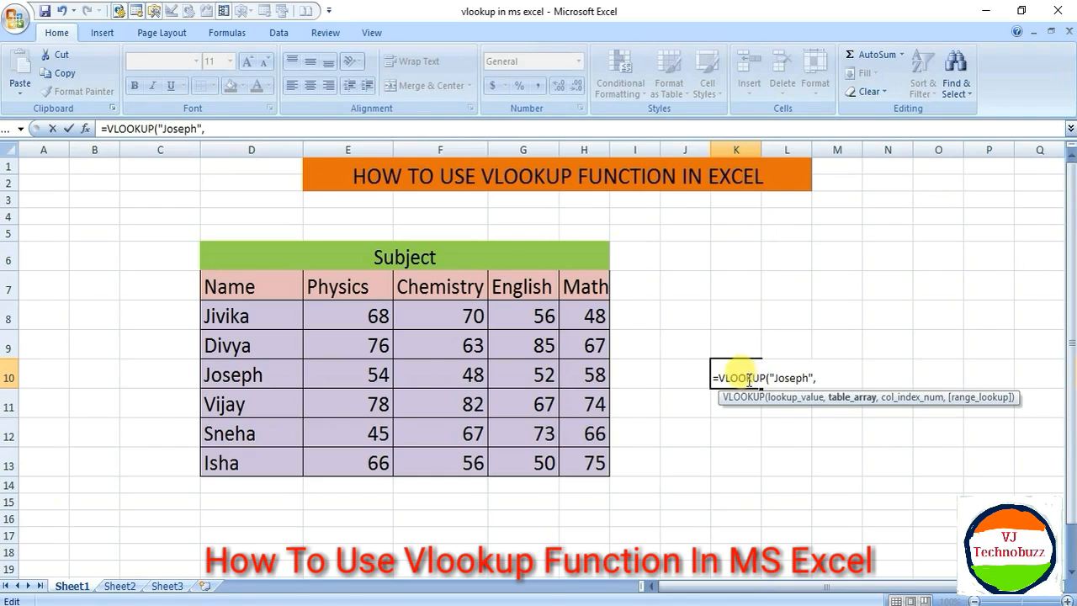
Complete the K10 formula with table array D8:H13, column index 4 and range lookup 0 to return the English mark
left_click_drag(219, 312, 560, 461)
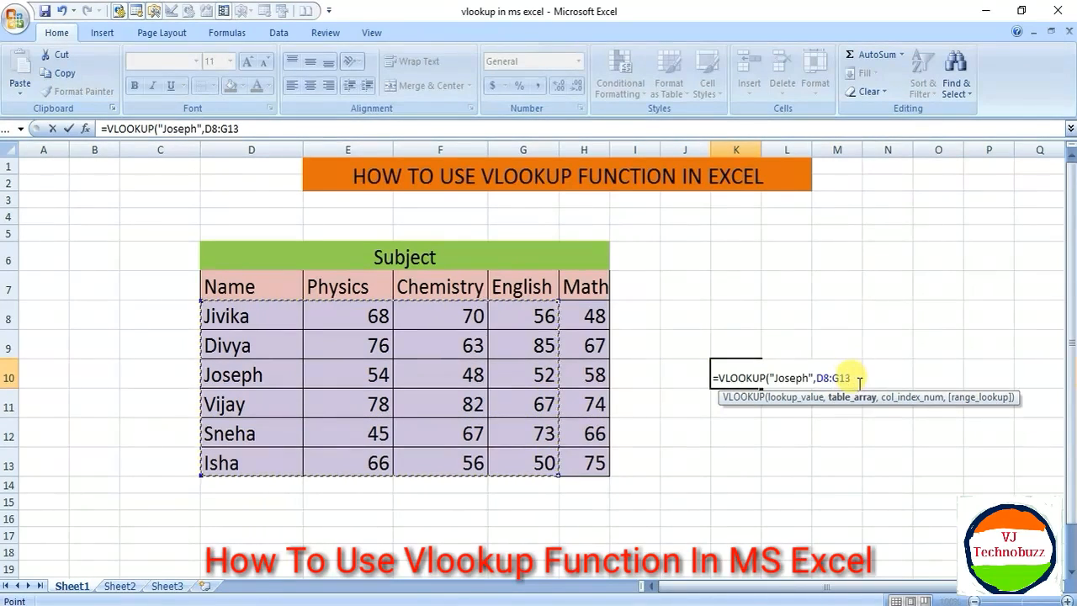
left_click_drag(216, 312, 597, 460)
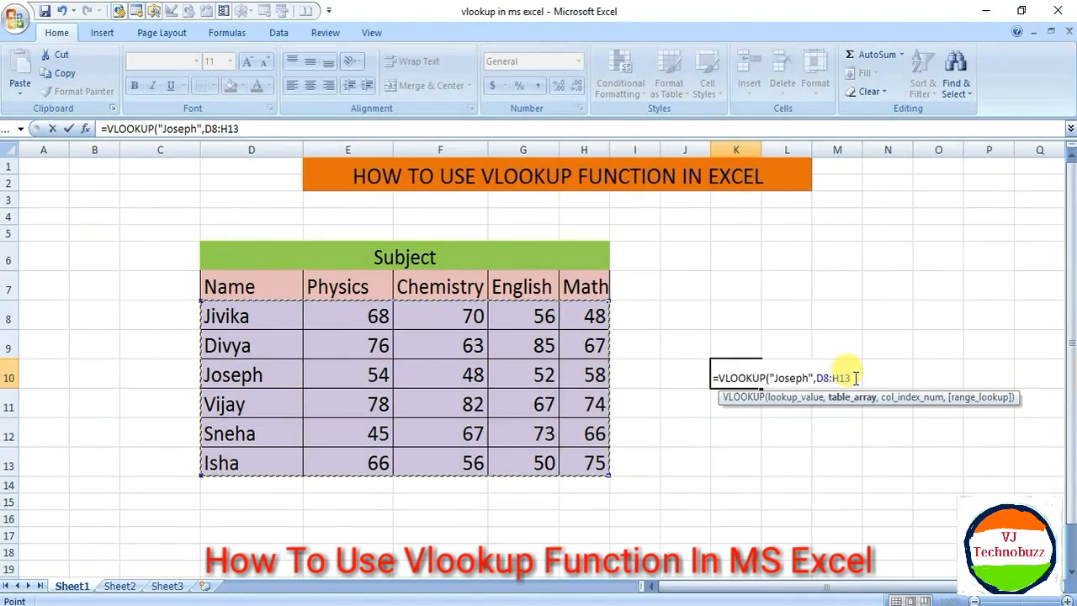
type(",")
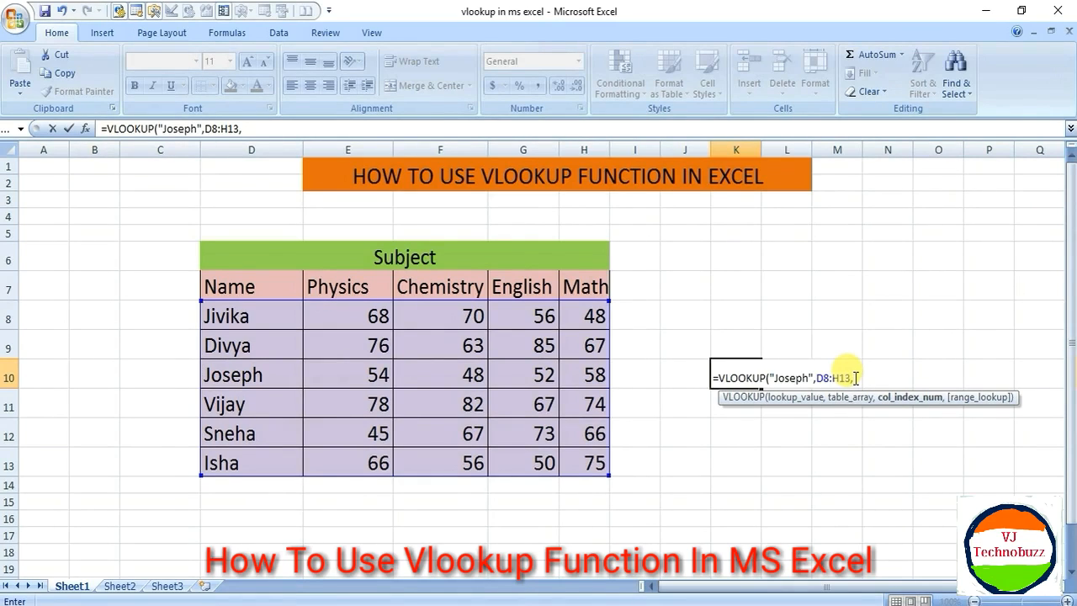
type("4,")
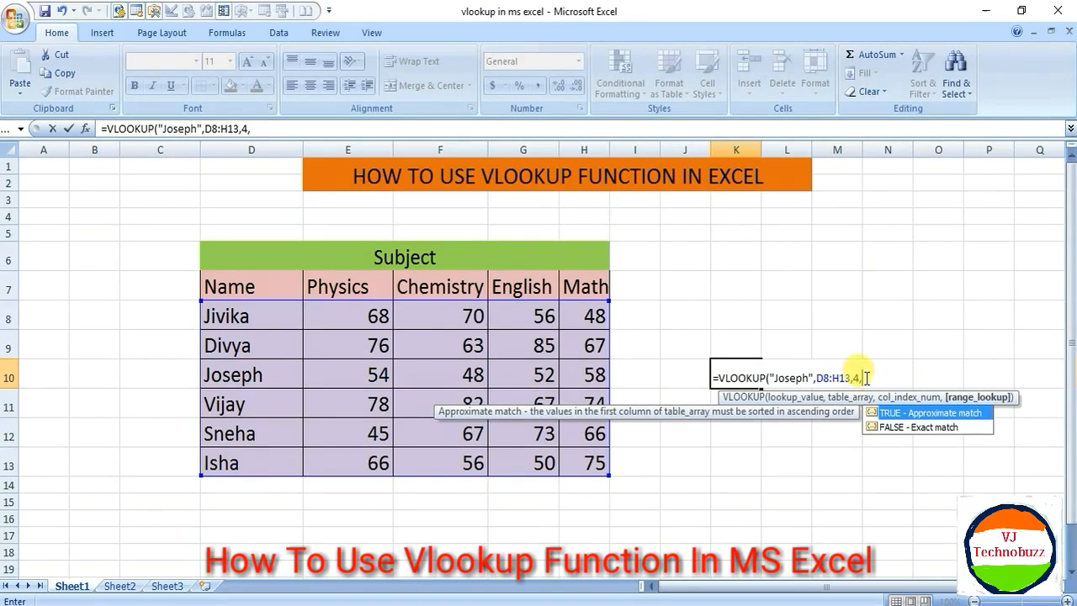
type("0)")
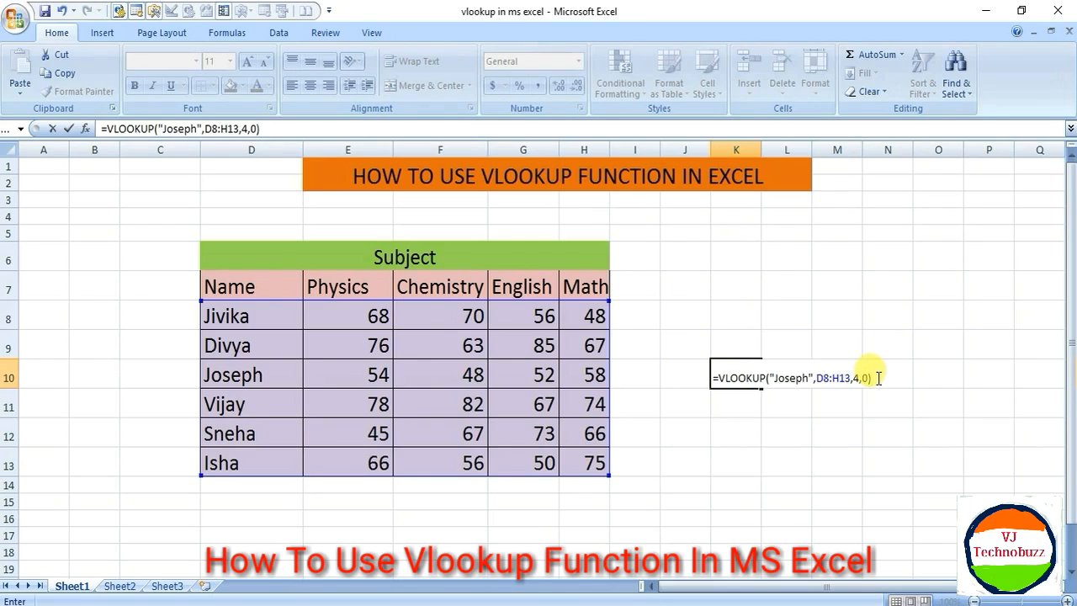
key("Return")
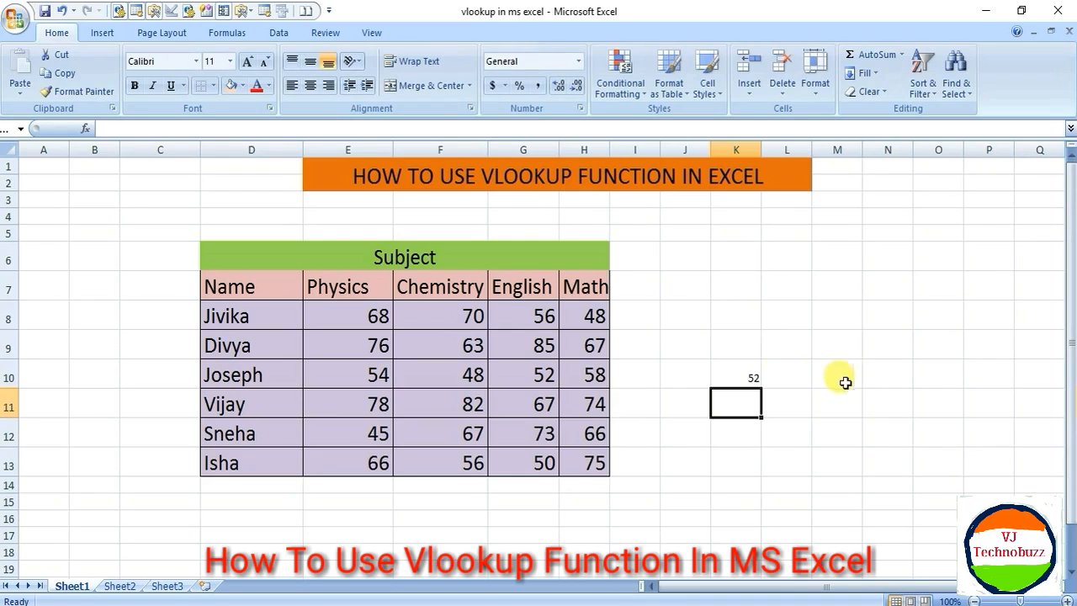
Examine the arguments of the VLOOKUP formula in cell K10
left_click(753, 376)
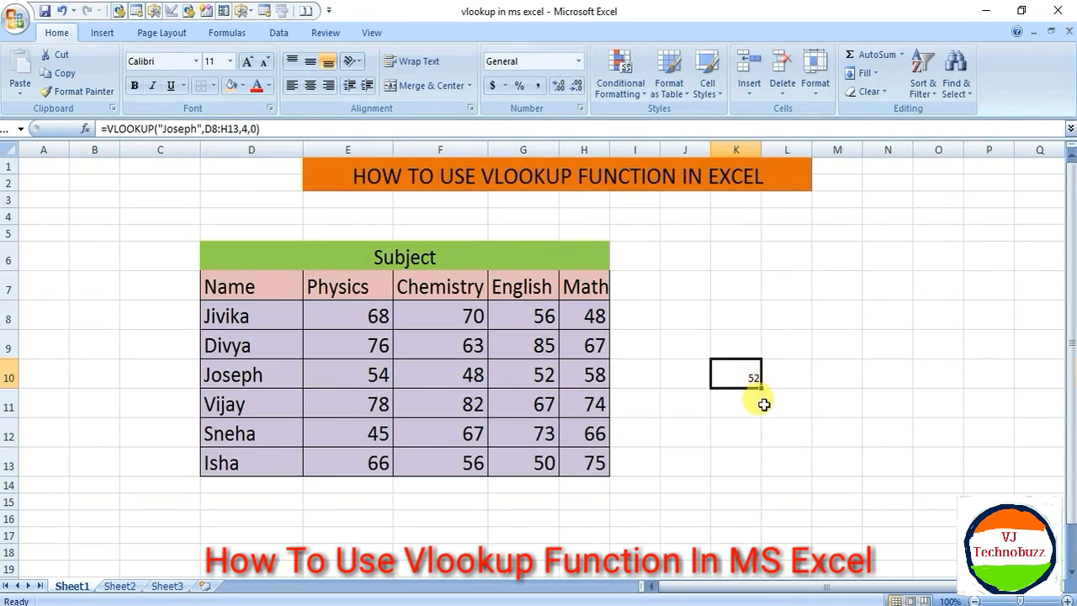
left_click(757, 402)
left_click(747, 379)
double_click(748, 378)
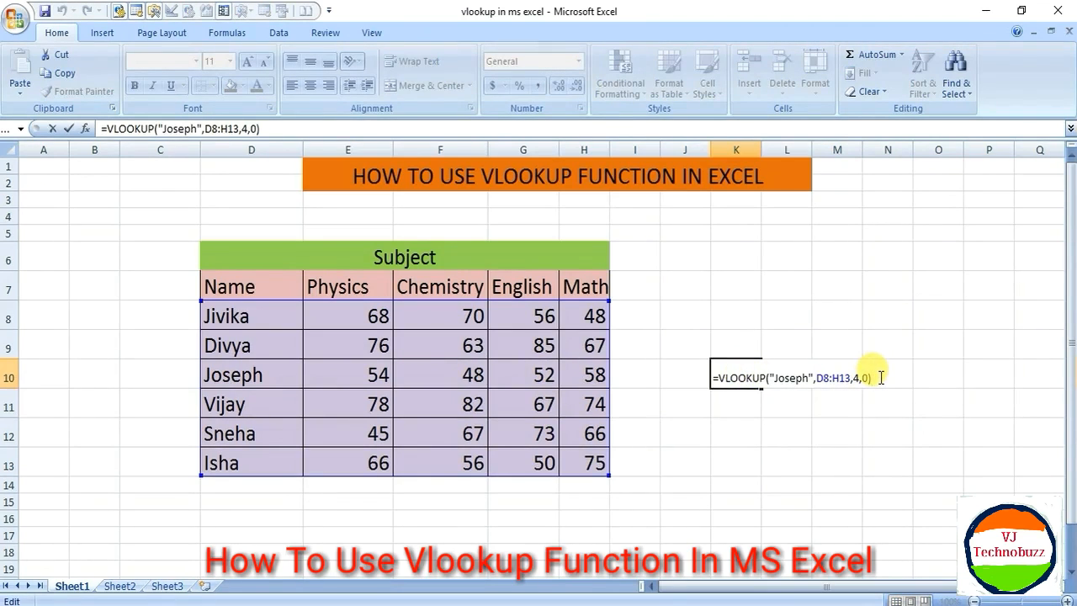
key("Return")
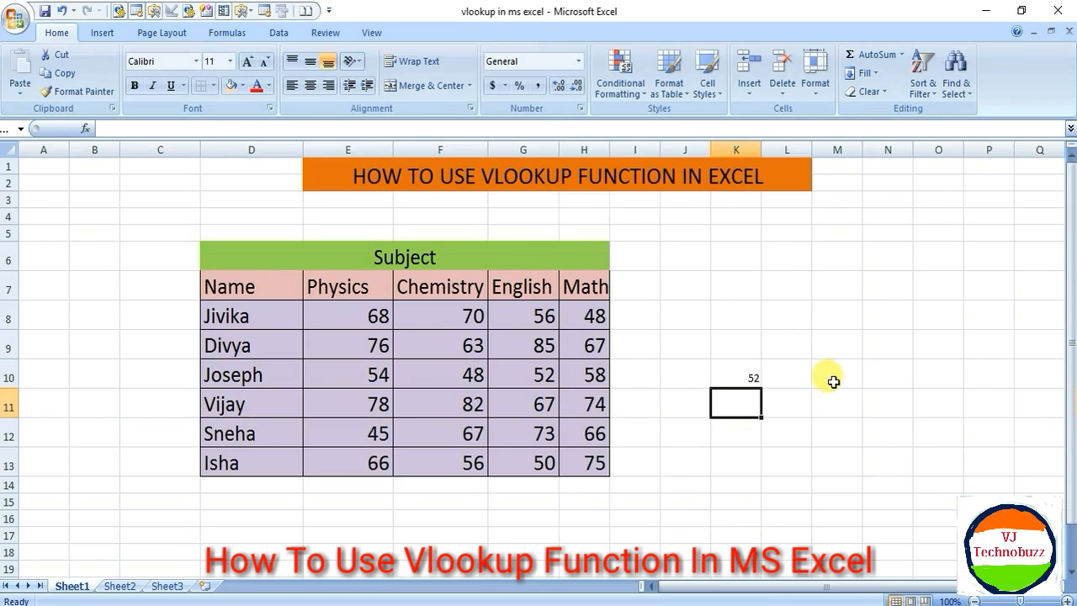
Start a VLOOKUP formula in cell M10 with the quoted name of the student in row 12 as lookup value
left_click(832, 379)
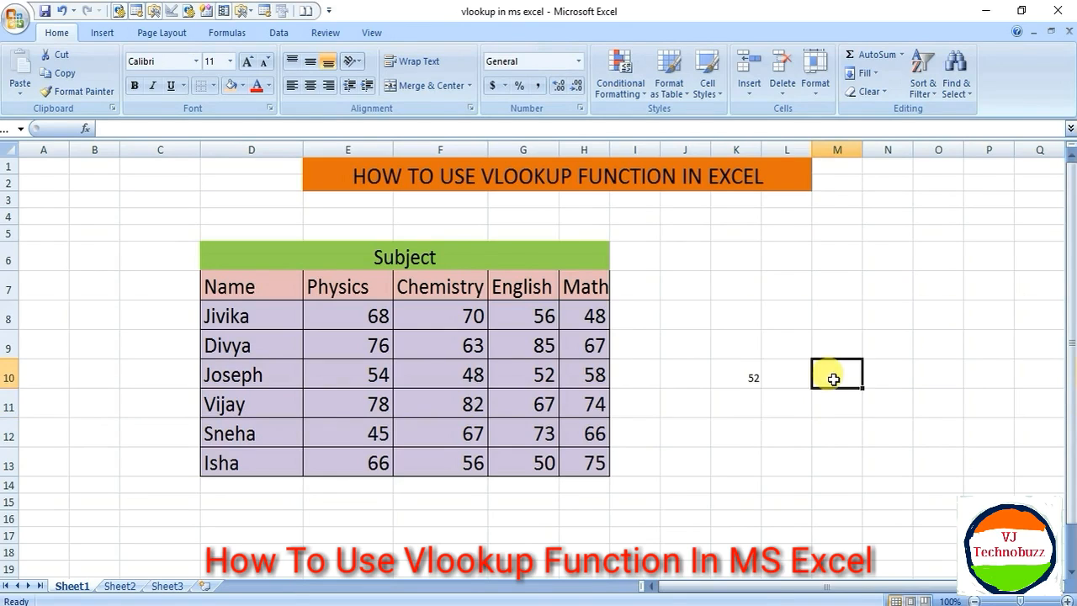
type("=")
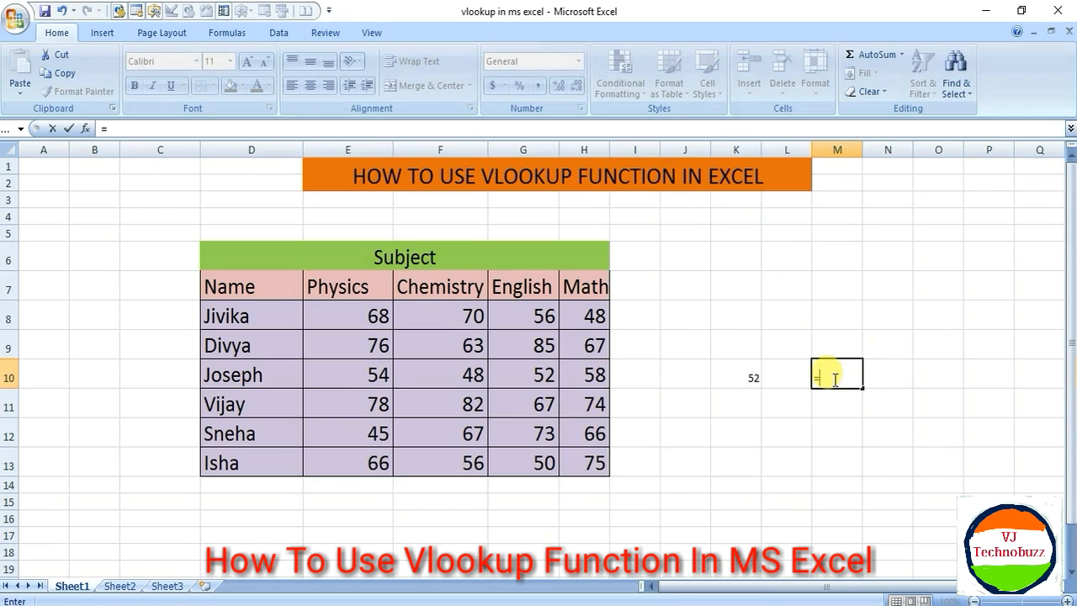
type("vloo")
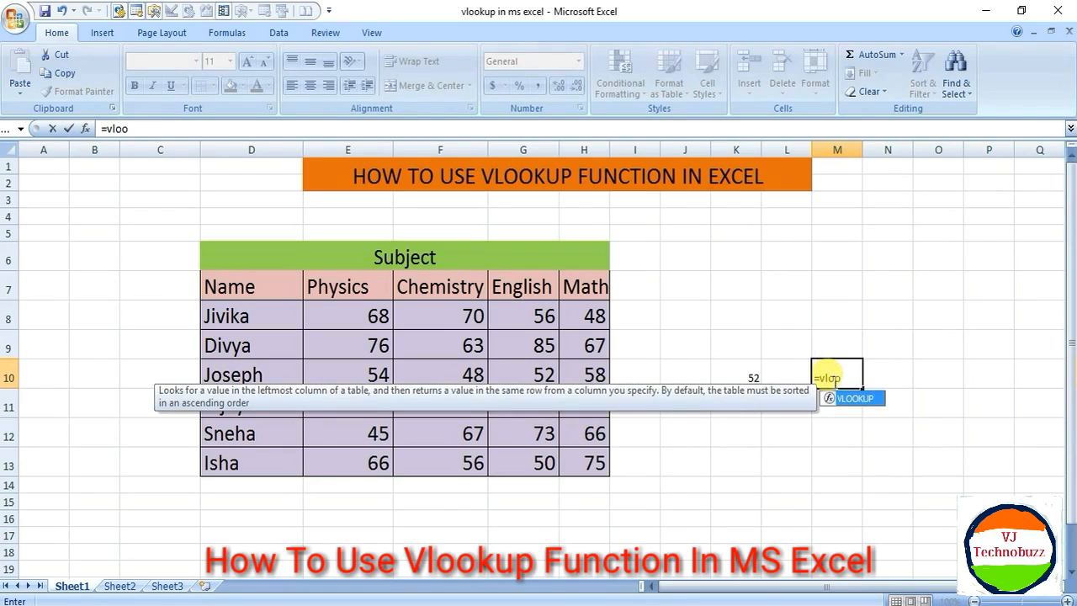
double_click(858, 401)
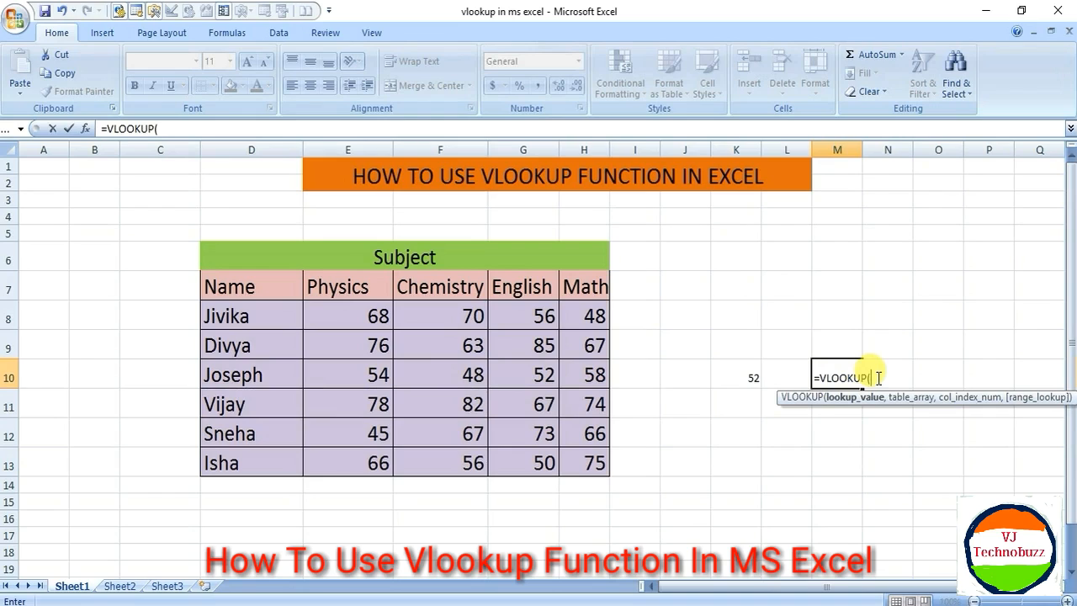
type("\"Sneha\",")
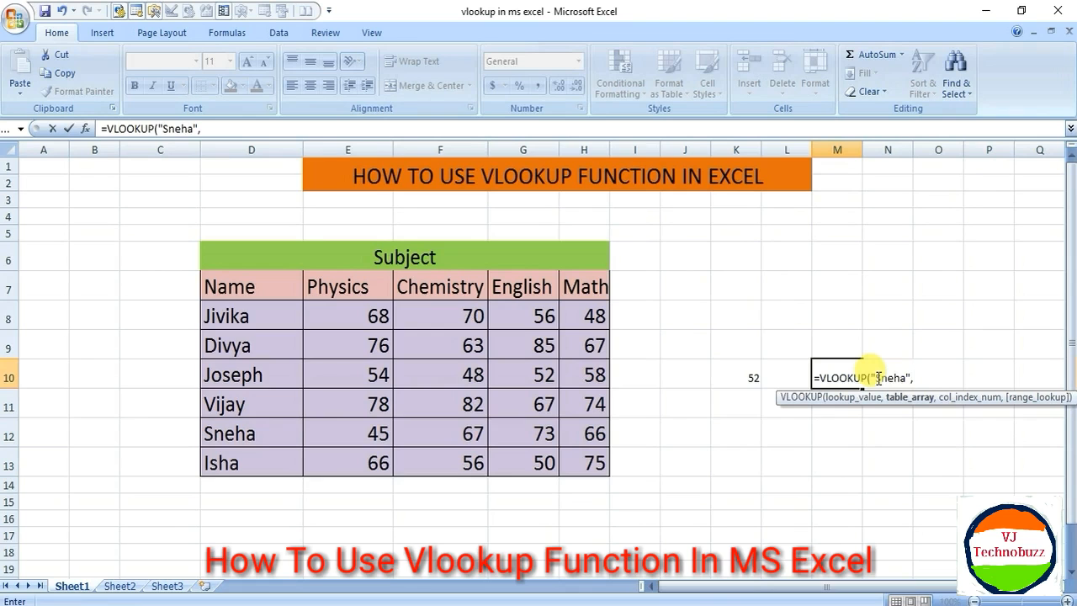
Complete the M10 formula with table array D8:H13, column index 5 and range lookup 0 to return the Math mark
left_click_drag(212, 316, 570, 460)
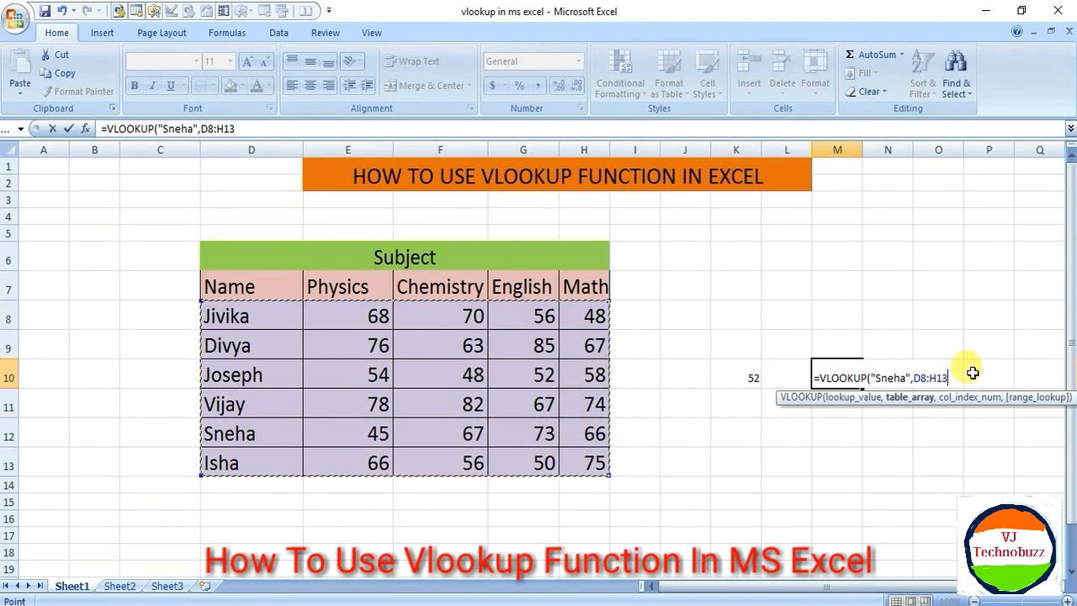
type(",")
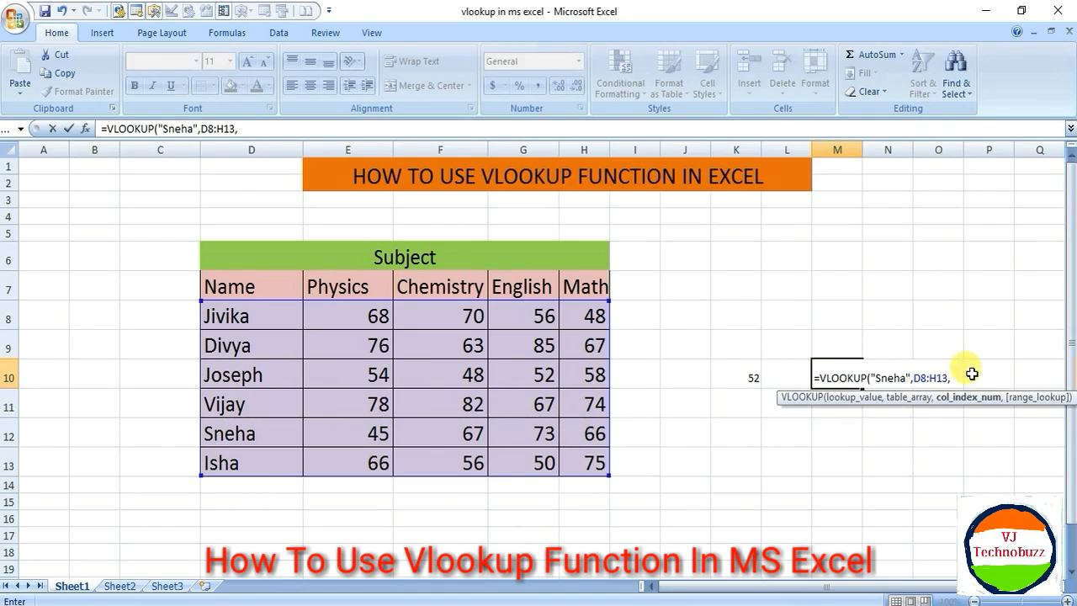
type("5,")
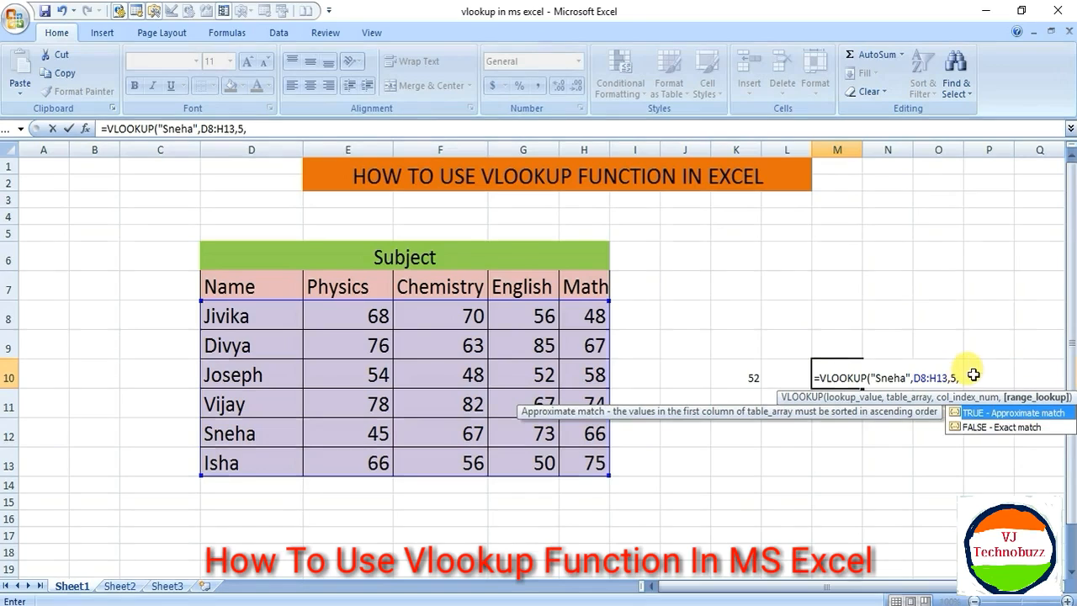
type("0)")
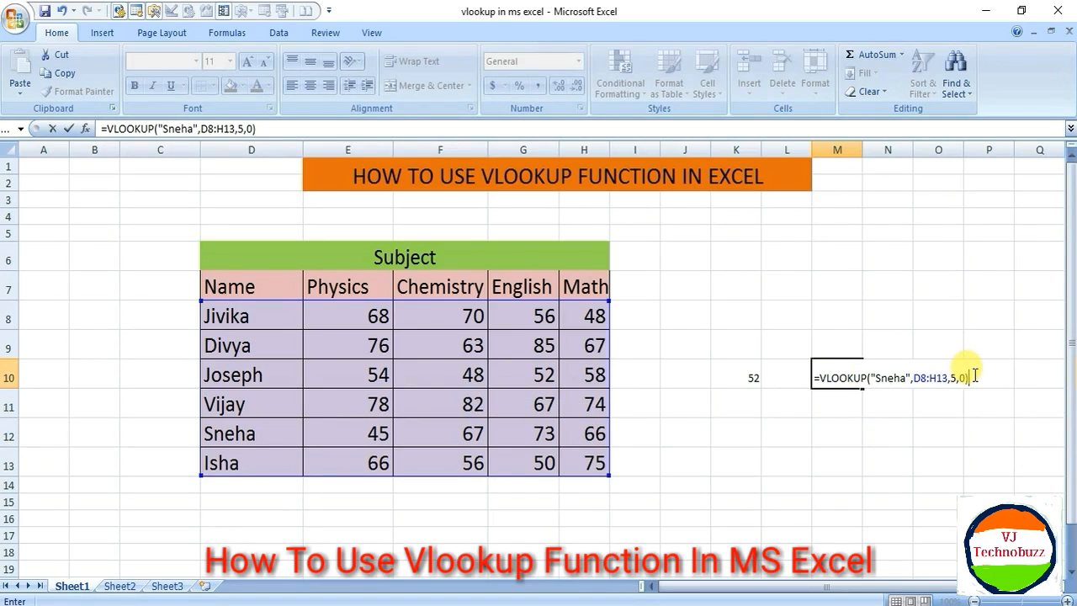
key("Return")
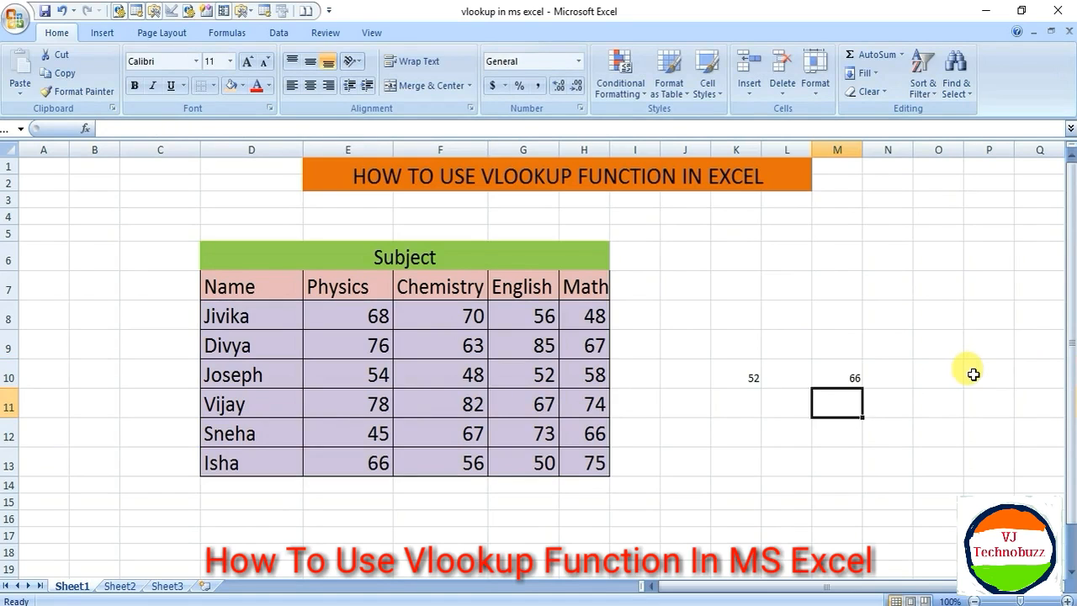
Review the VLOOKUP formulas in cells M10 and K10 and compare their lookup values and column indexes
left_click(841, 379)
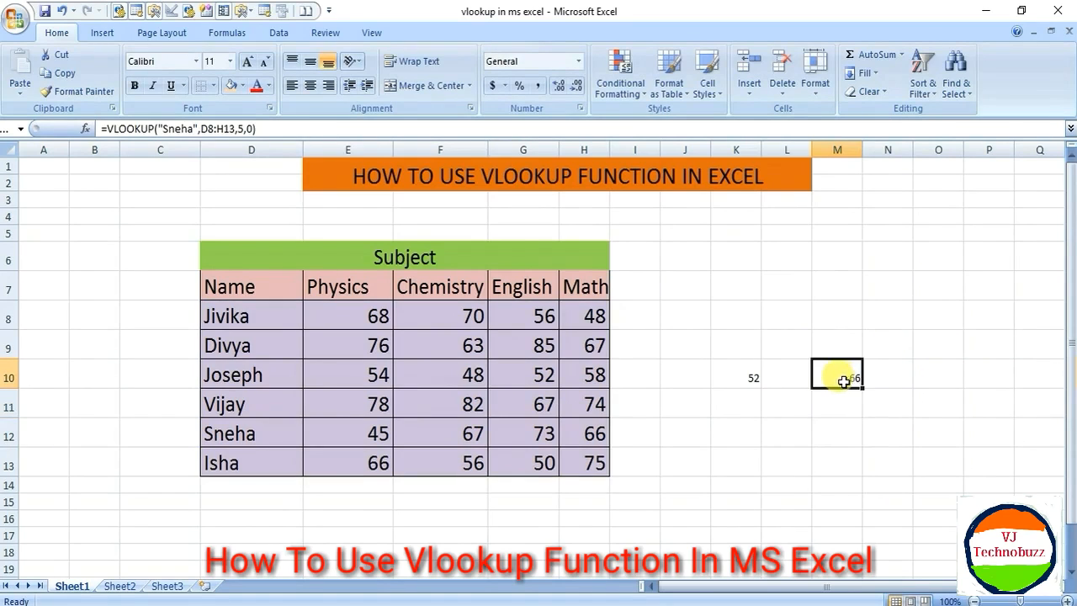
double_click(843, 379)
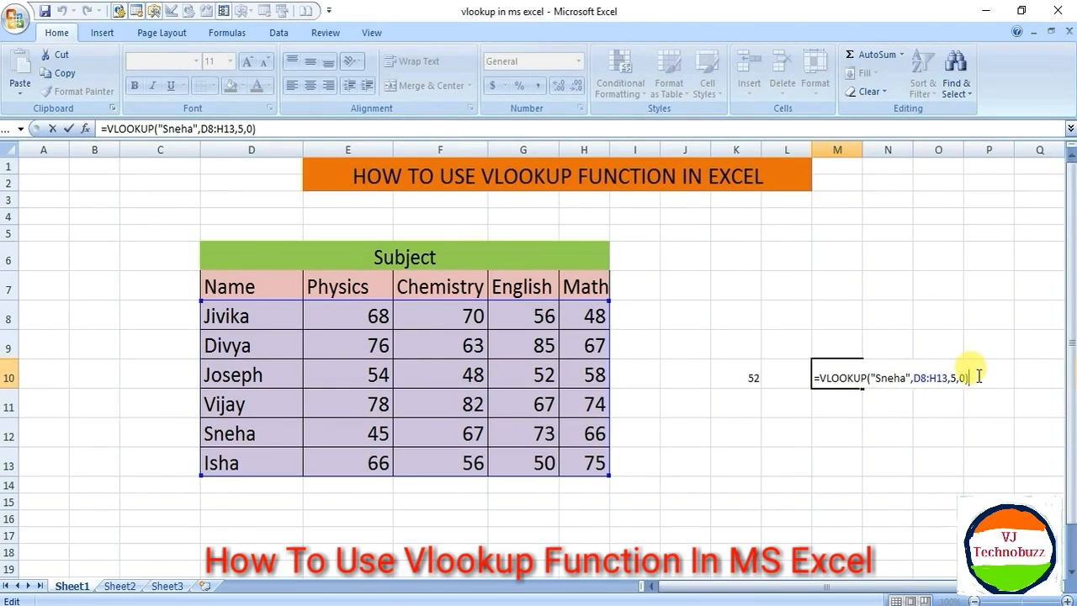
left_click(930, 437)
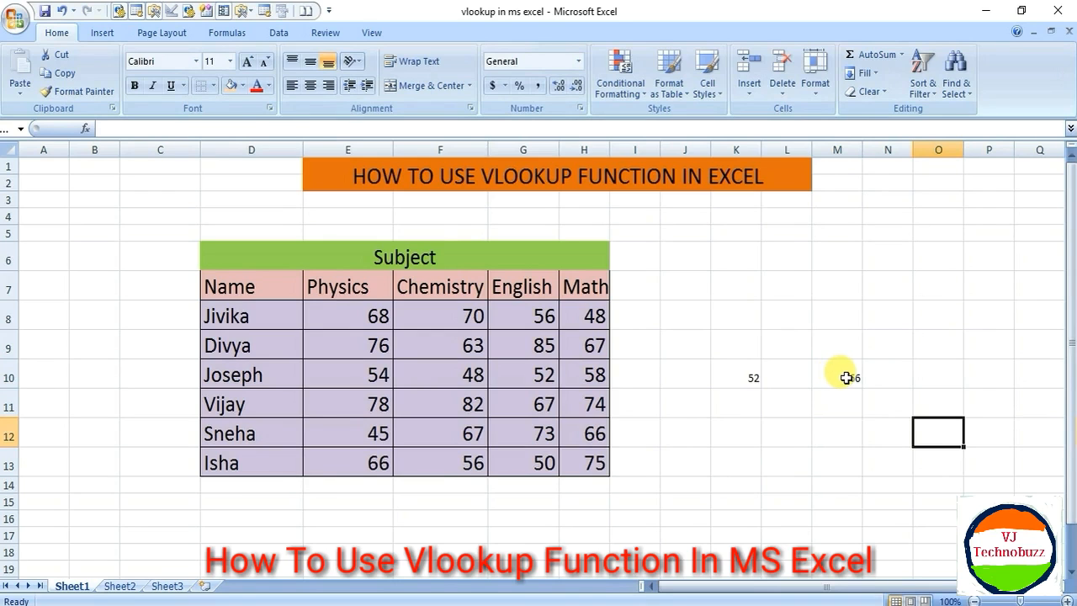
left_click(842, 377)
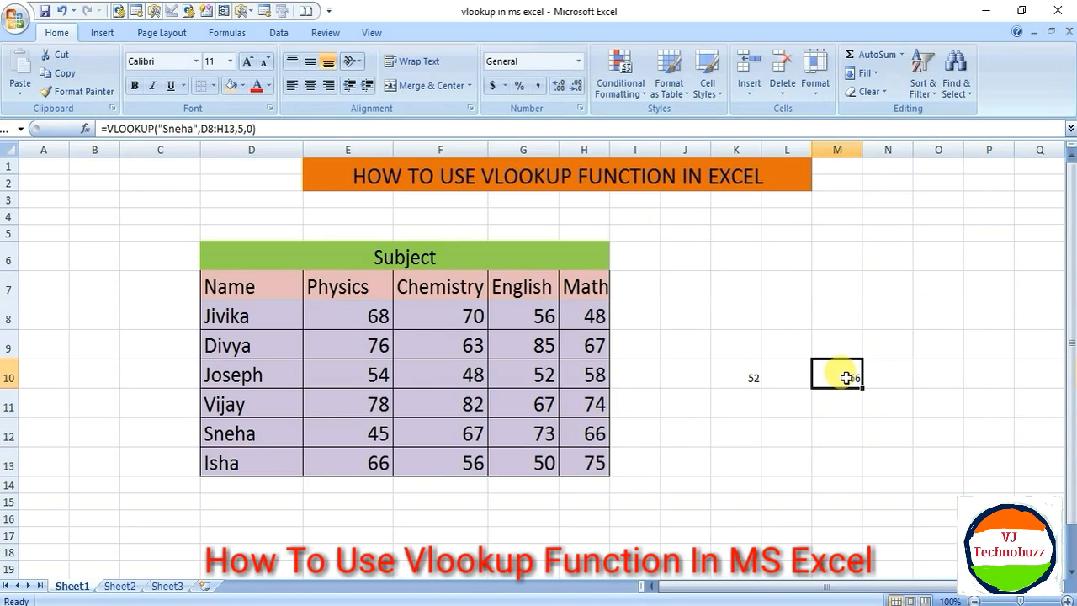
left_click(839, 423)
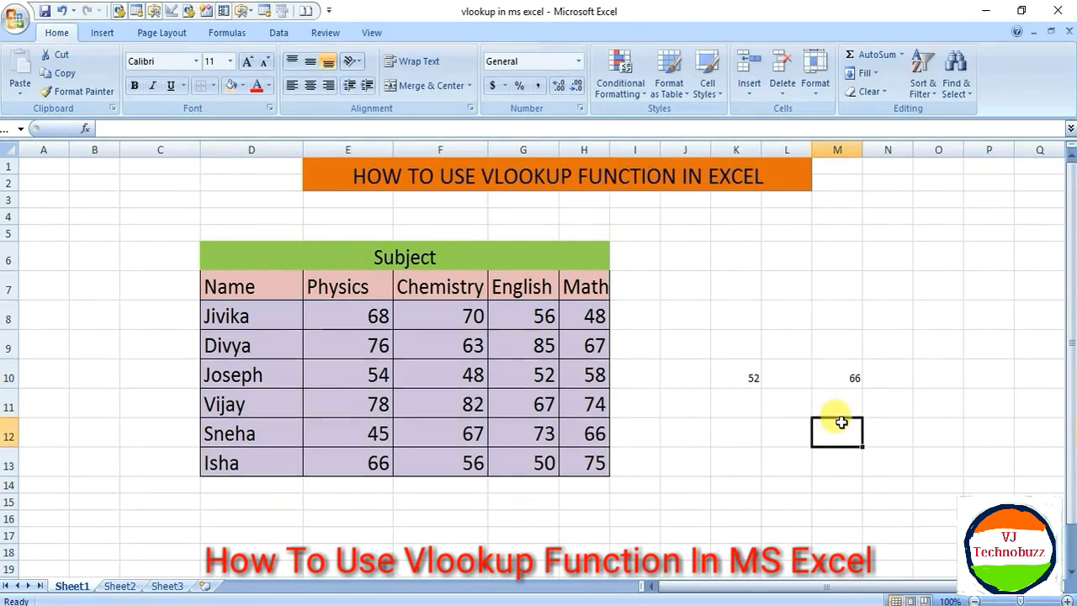
left_click(766, 395)
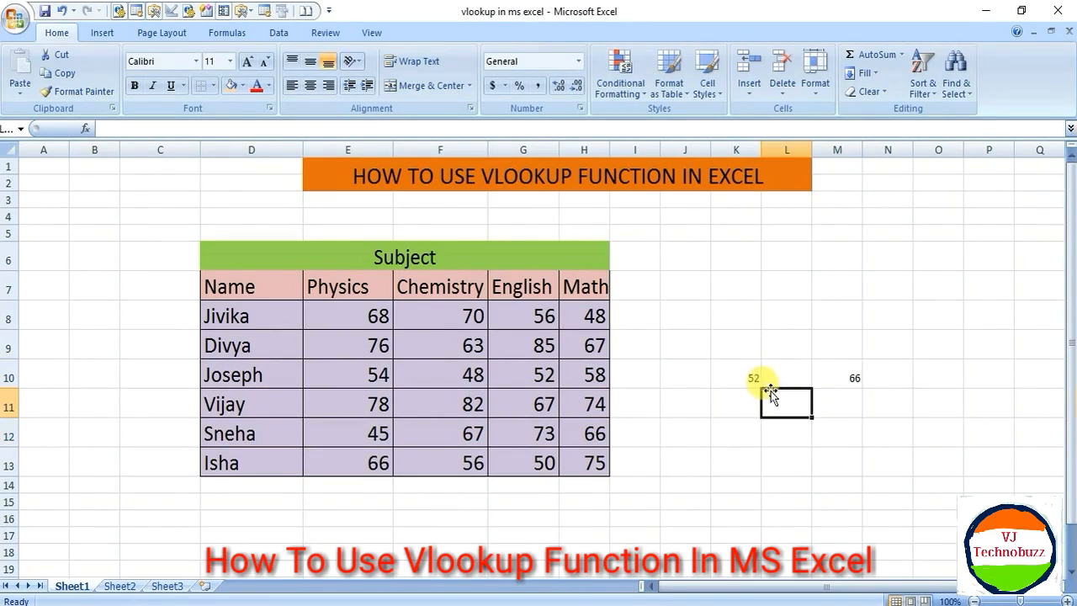
double_click(833, 378)
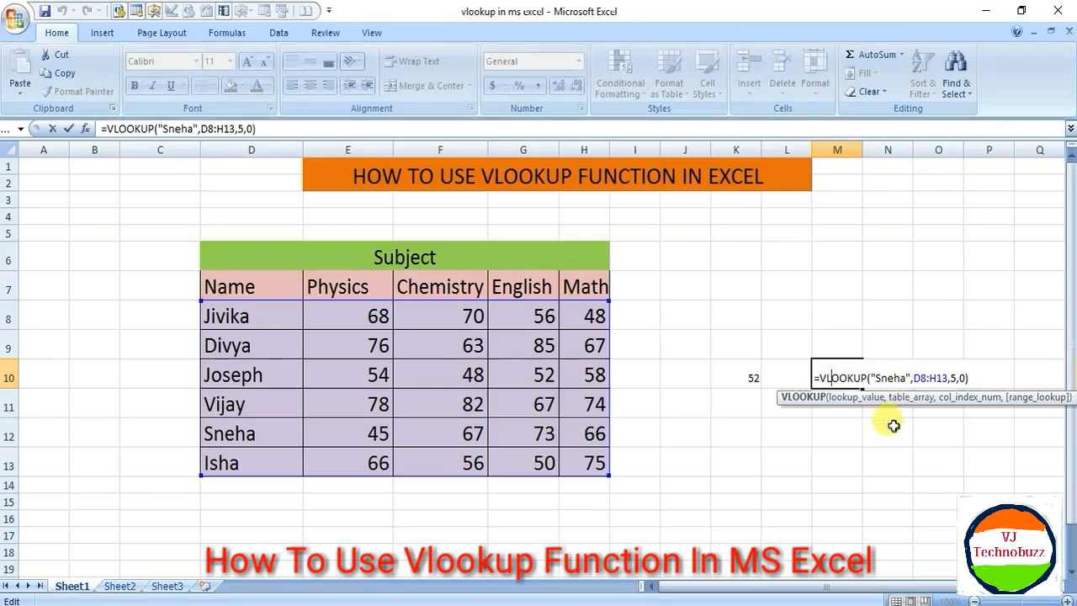
left_click(816, 459)
double_click(709, 385)
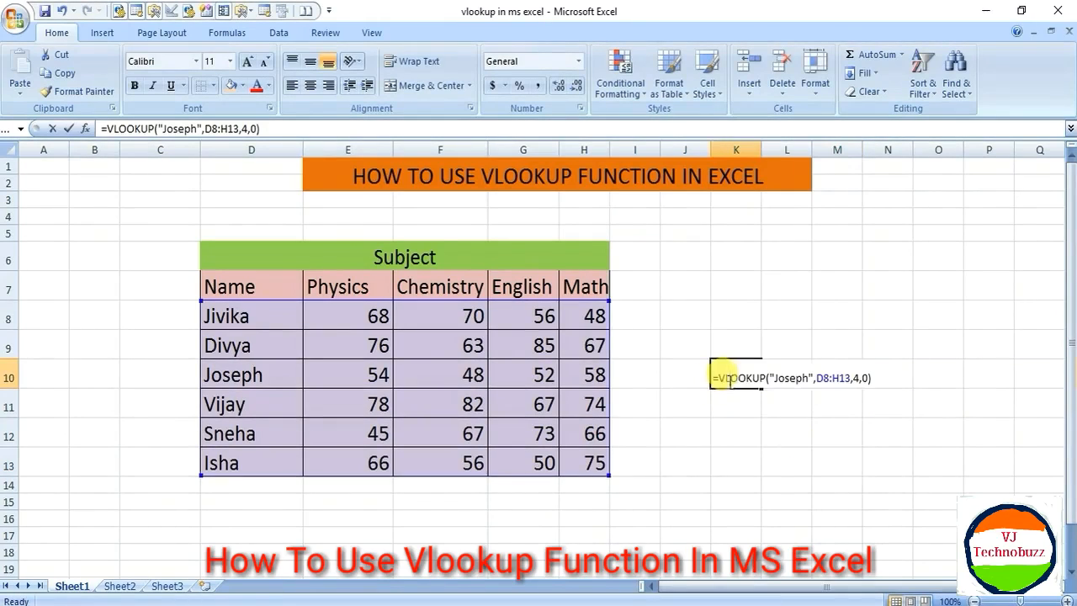
left_click(778, 458)
left_click(748, 379)
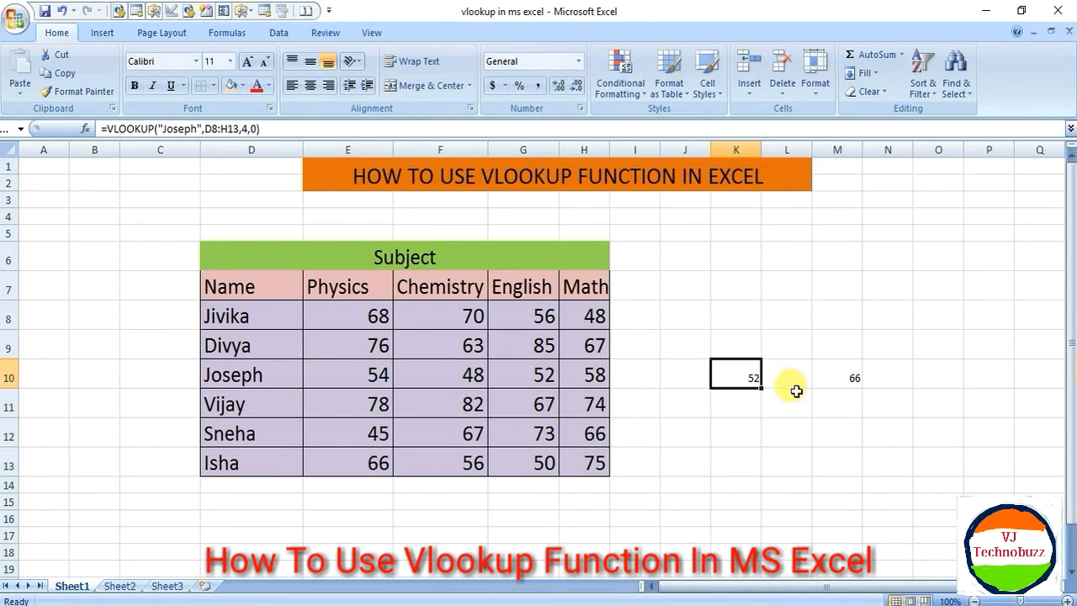
left_click(846, 379)
double_click(846, 379)
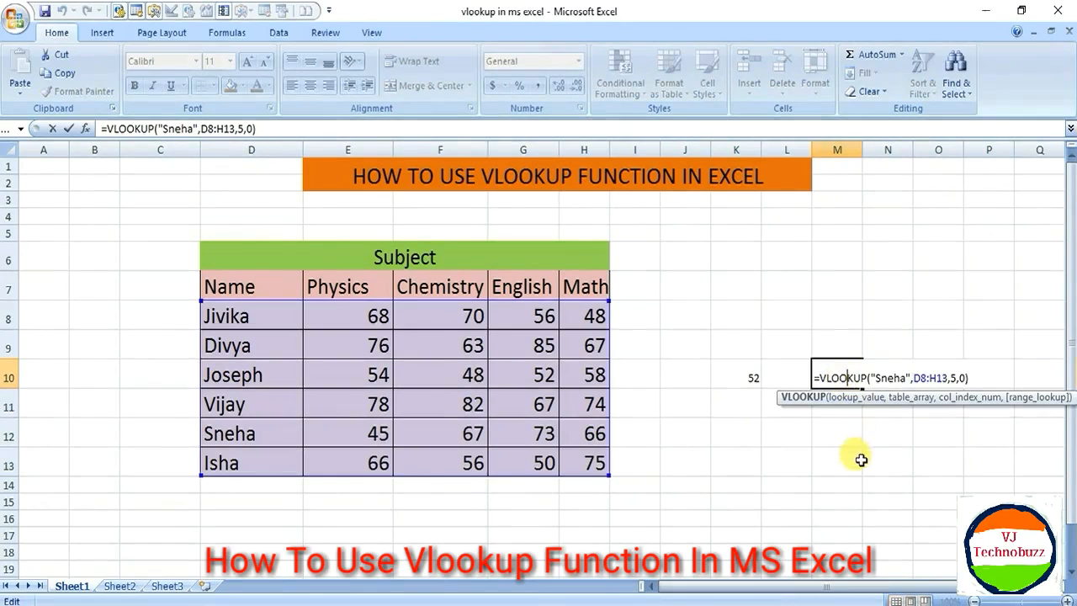
key("Return")
left_click(849, 463)
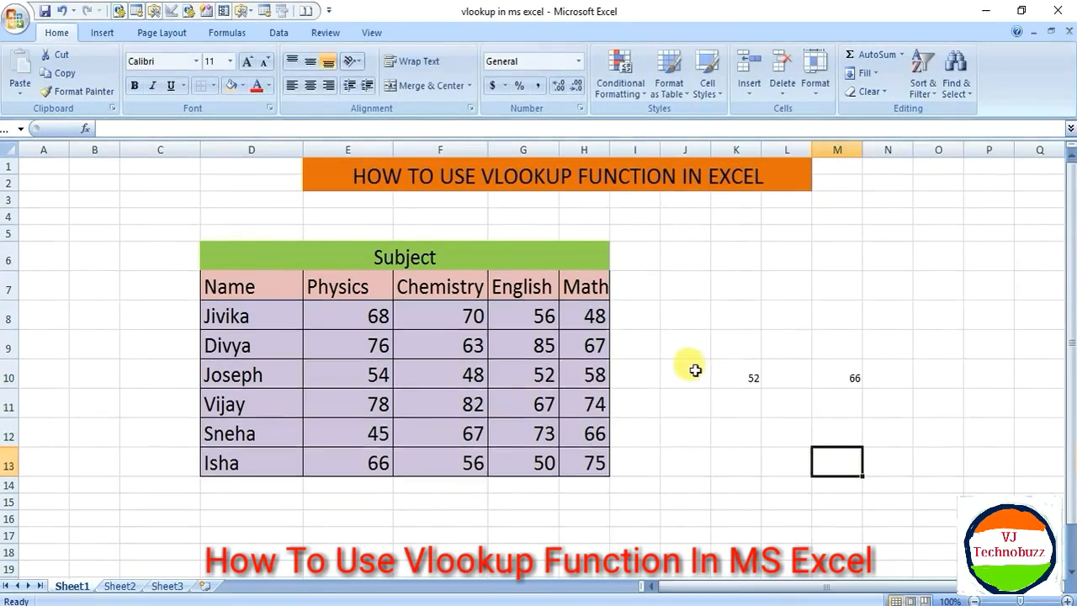
left_click(751, 378)
double_click(751, 377)
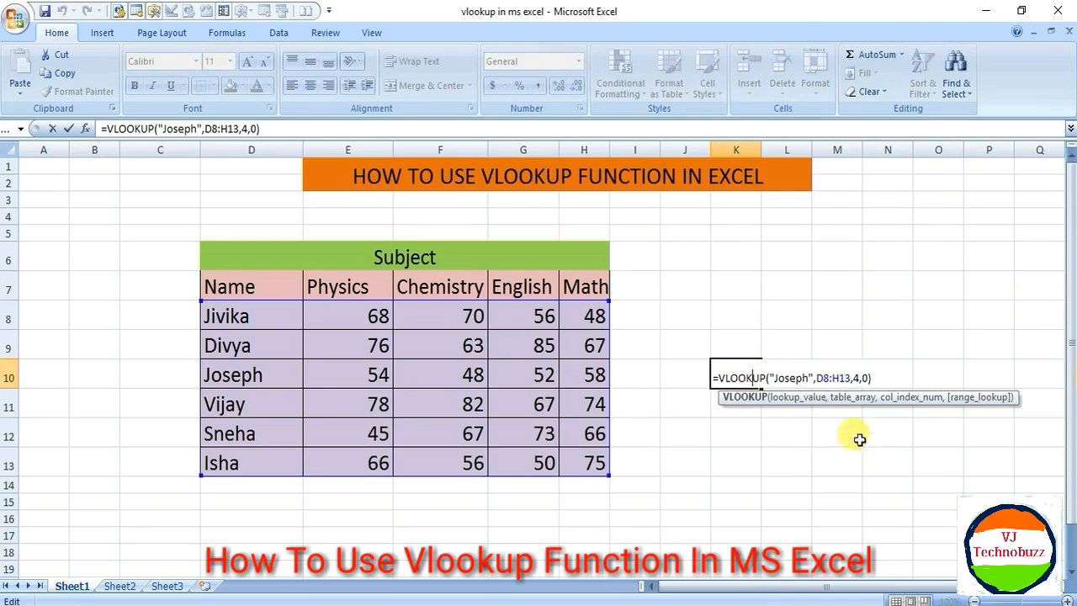
key("Return")
left_click(854, 485)
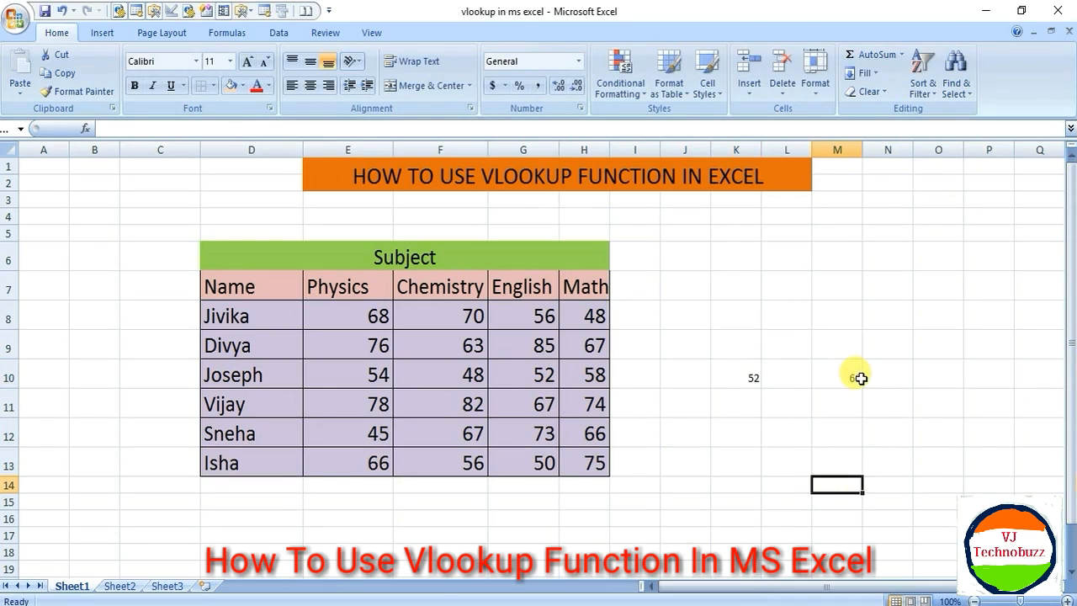